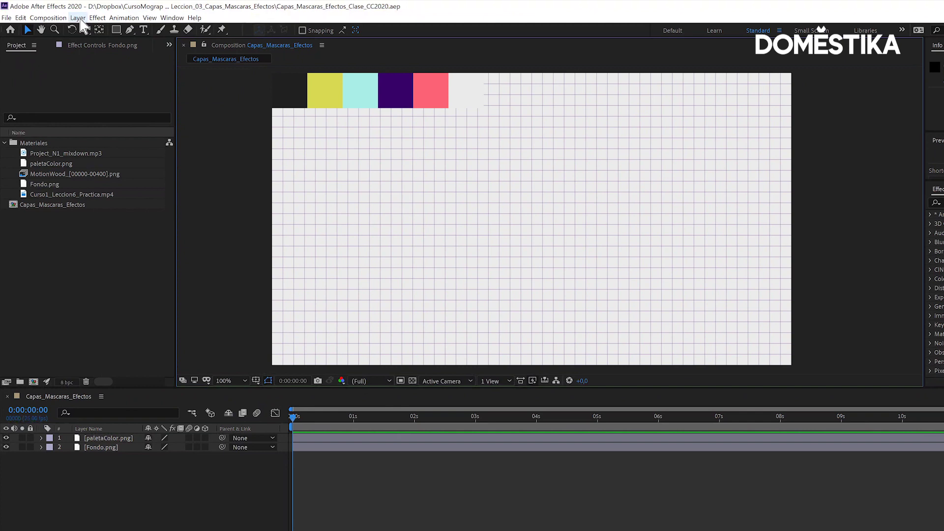
# Browse the Layer and Composition menus' new-layer options without creating anything.
pyautogui.click(78, 18)
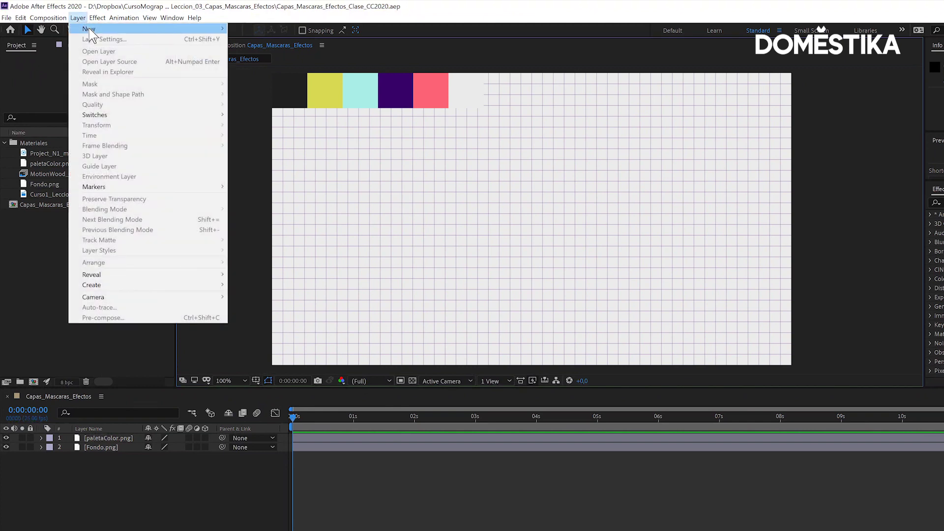
pyautogui.moveTo(89, 29)
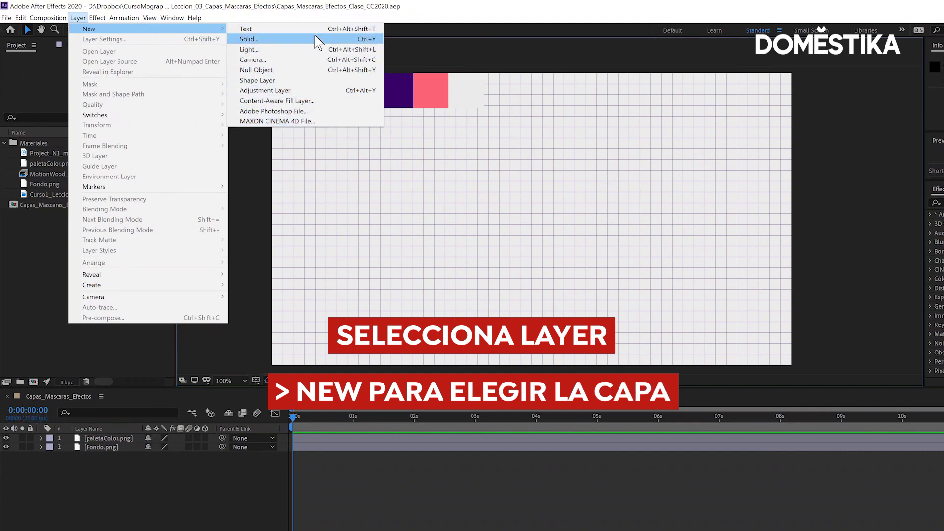
pyautogui.click(117, 361)
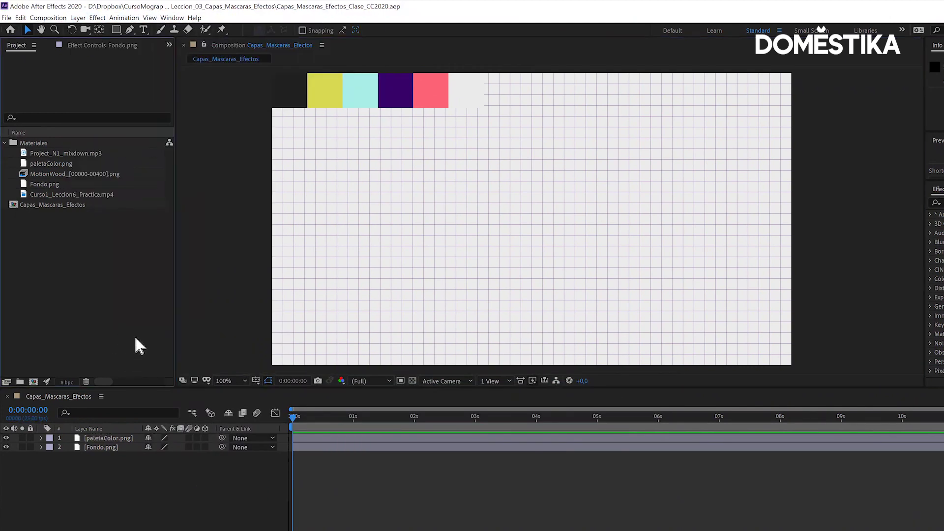
pyautogui.click(78, 18)
pyautogui.moveTo(59, 18)
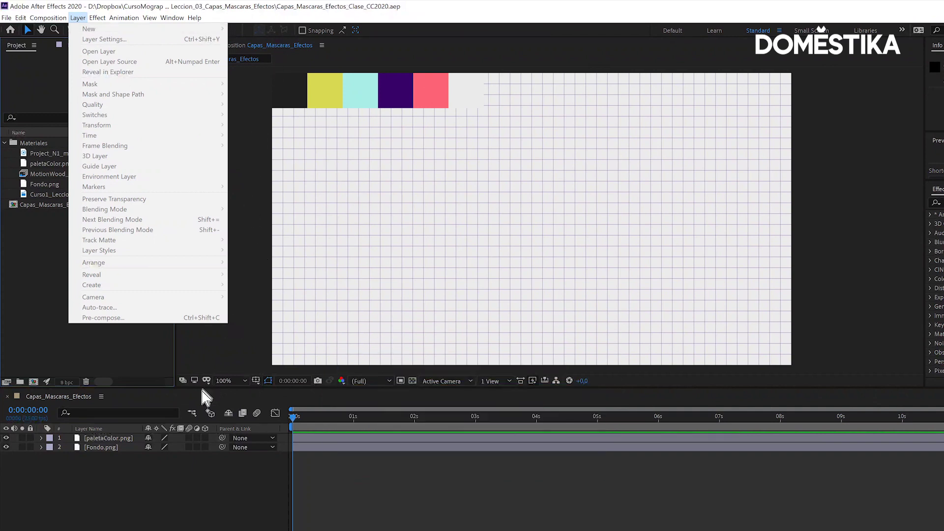
pyautogui.click(56, 399)
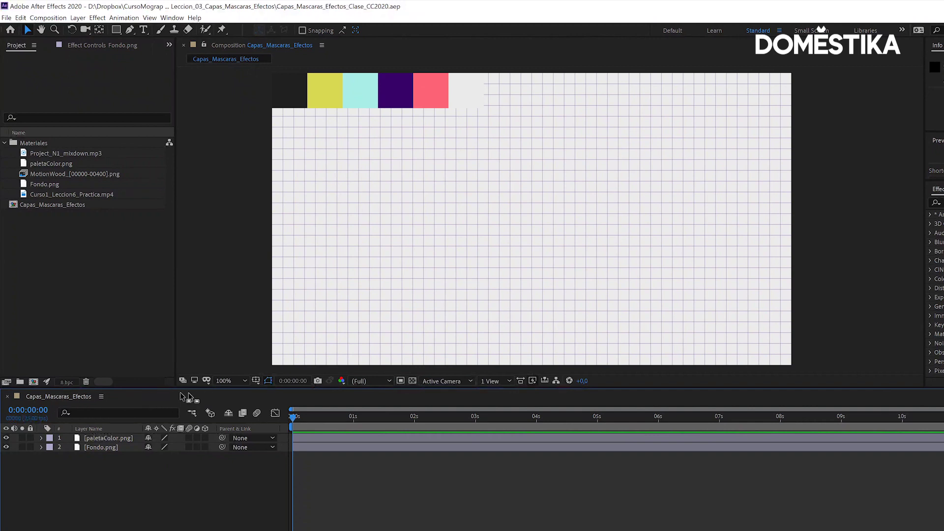
pyautogui.click(78, 18)
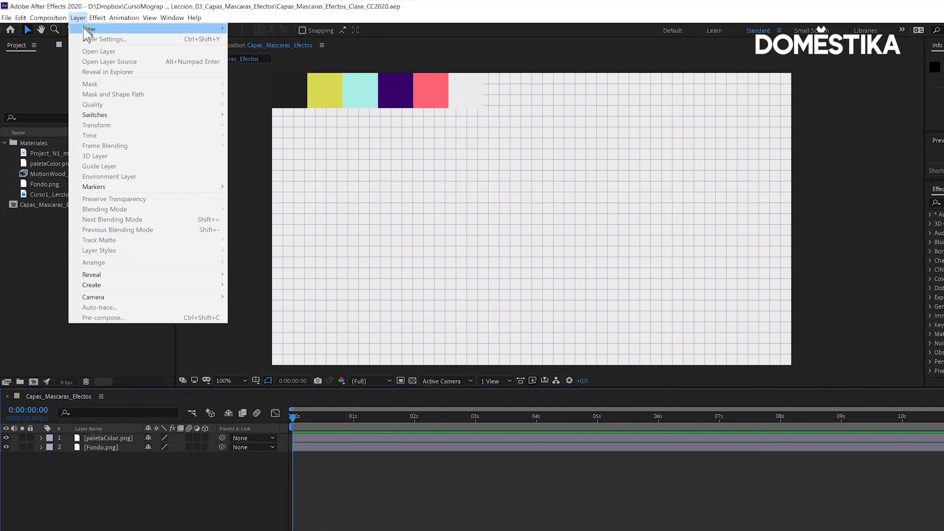
pyautogui.moveTo(89, 29)
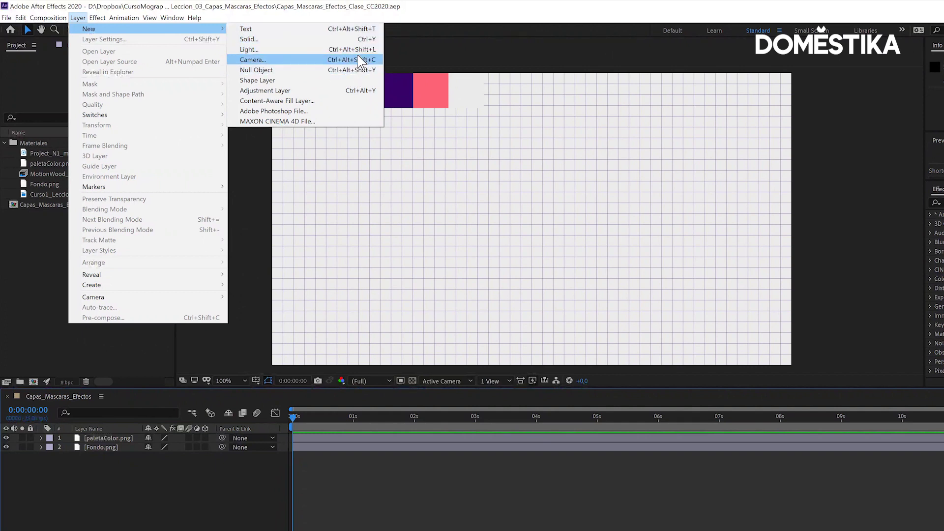
pyautogui.click(381, 11)
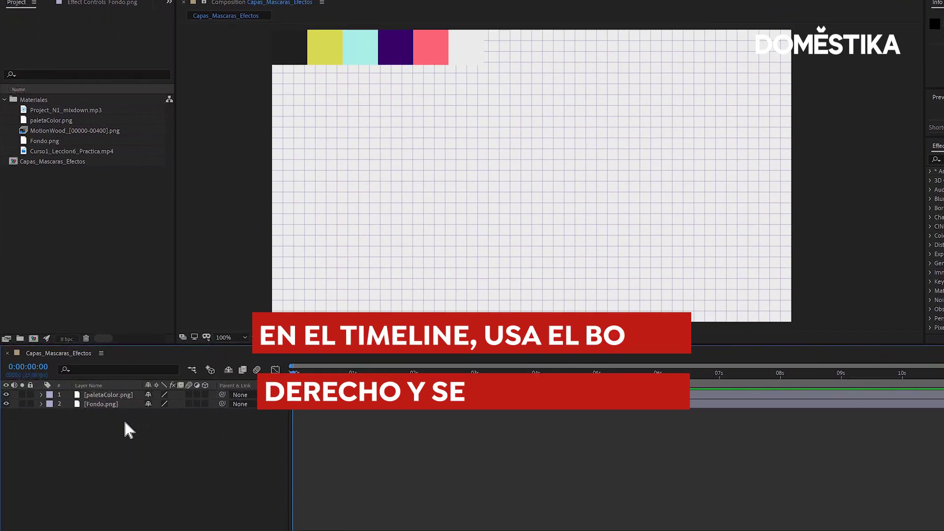
# Add a new text layer from the Timeline's context menu reading 'dssfsdfds'.
pyautogui.rightClick(124, 466)
pyautogui.moveTo(132, 420)
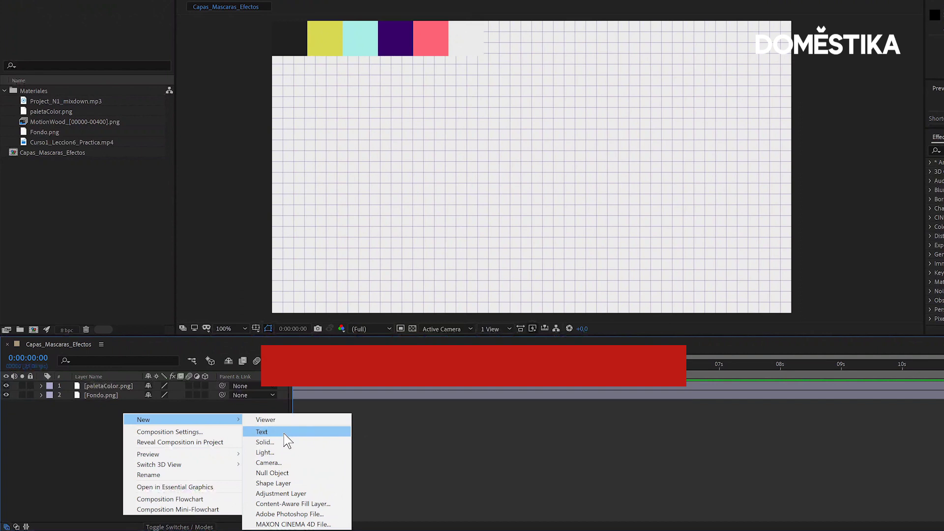
pyautogui.click(284, 437)
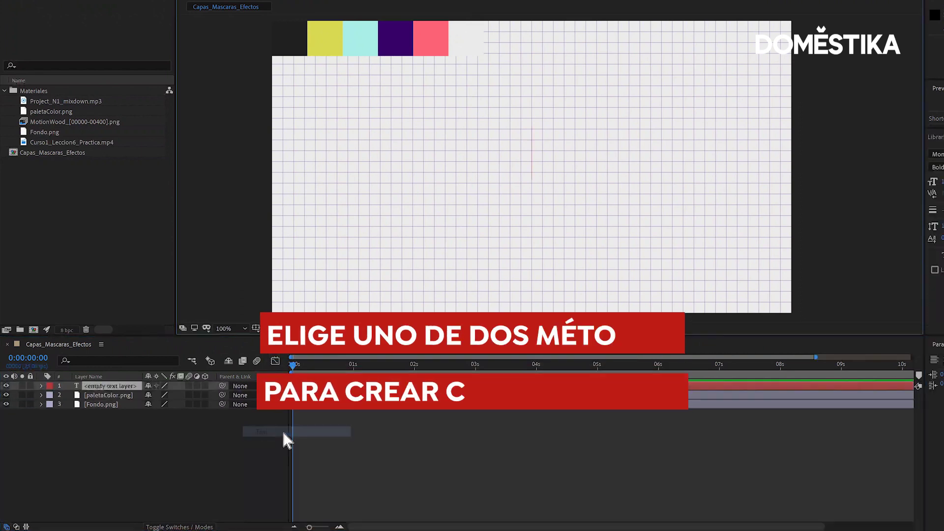
pyautogui.write('dssfsdfds')
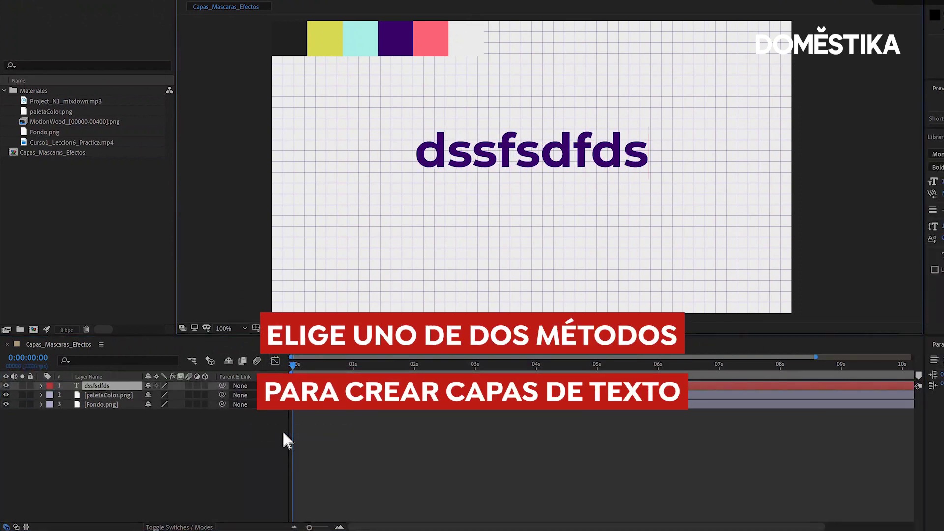
pyautogui.click(99, 388)
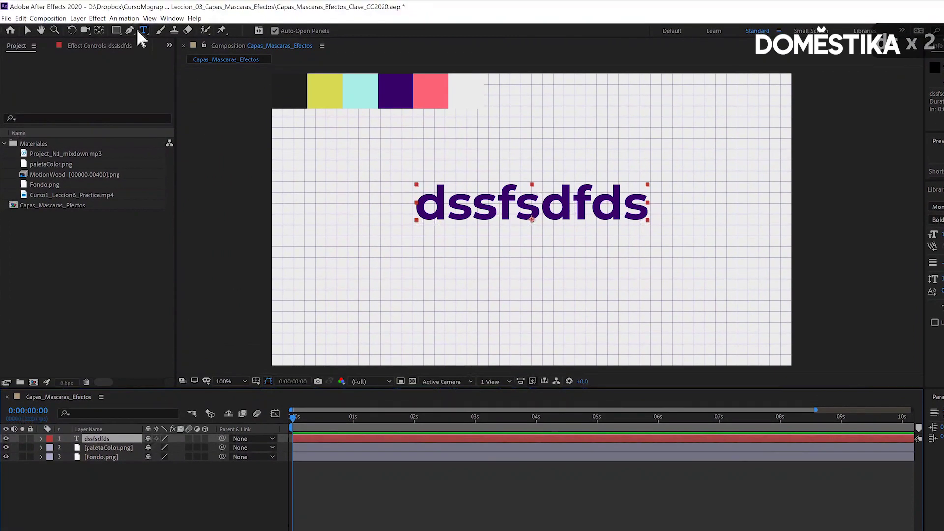
# Delete the dssfsdfds layer and type 'TEXTO' with the Horizontal Type Tool in the upper-left canvas.
pyautogui.press('Delete')
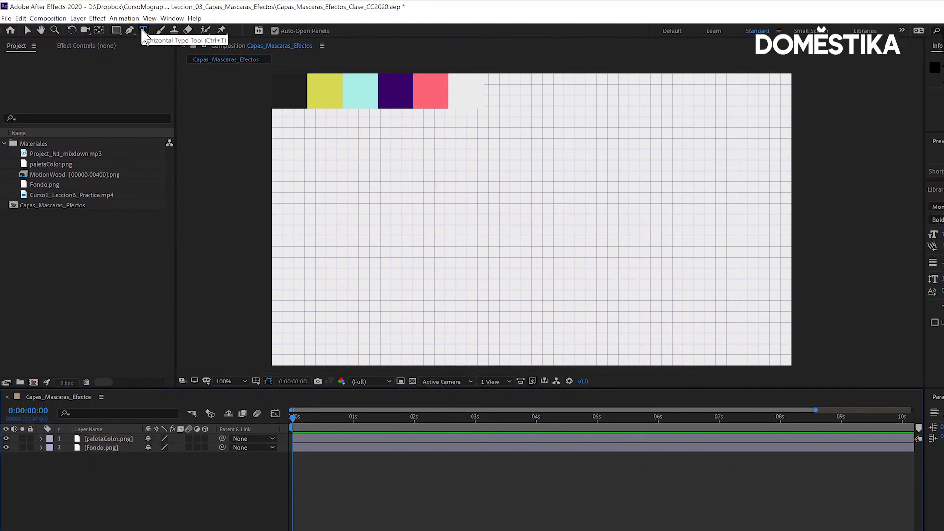
pyautogui.click(143, 31)
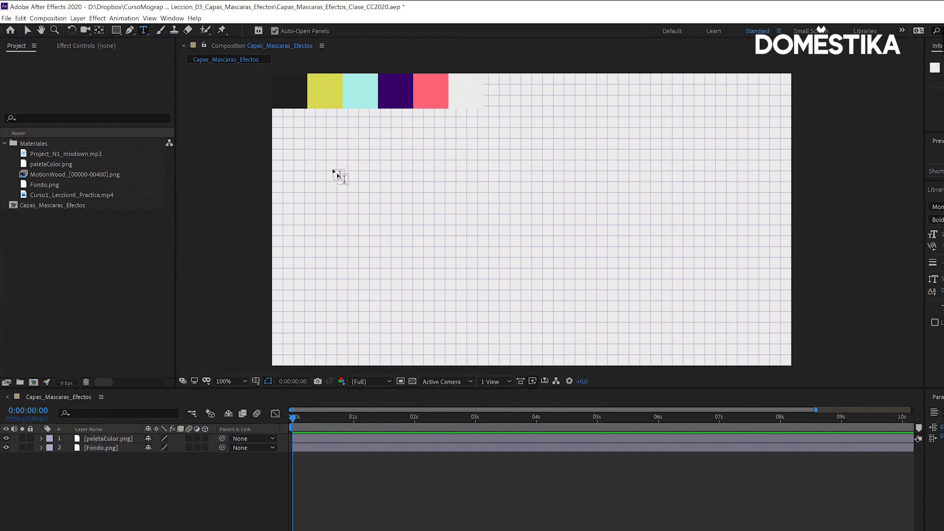
pyautogui.click(369, 183)
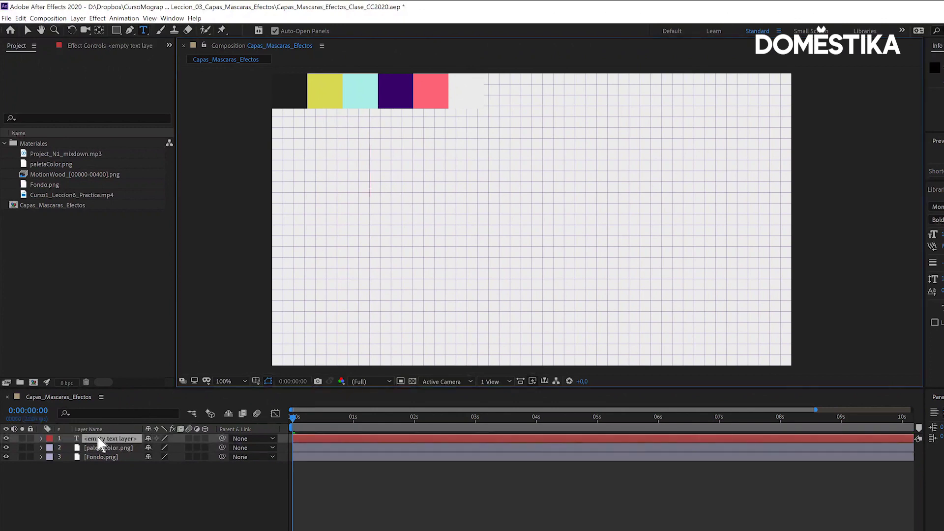
pyautogui.write('TE')
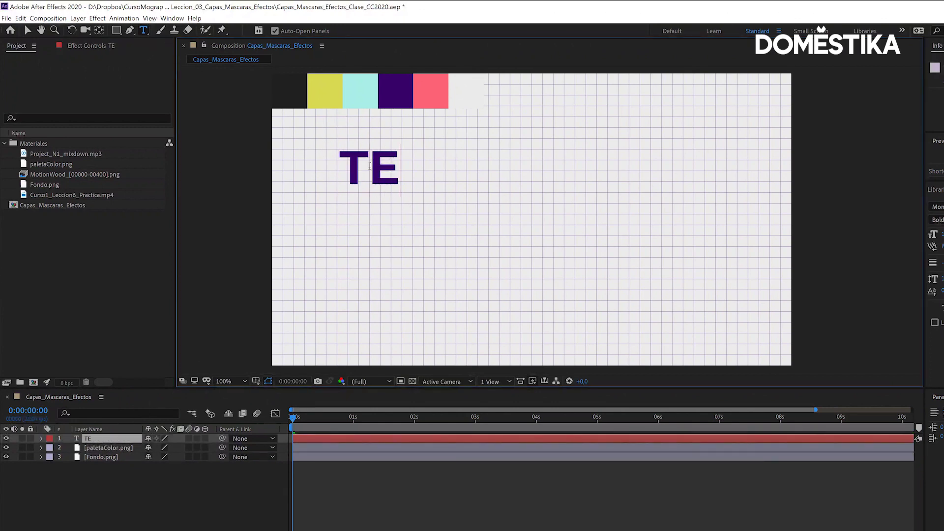
pyautogui.write('XTO')
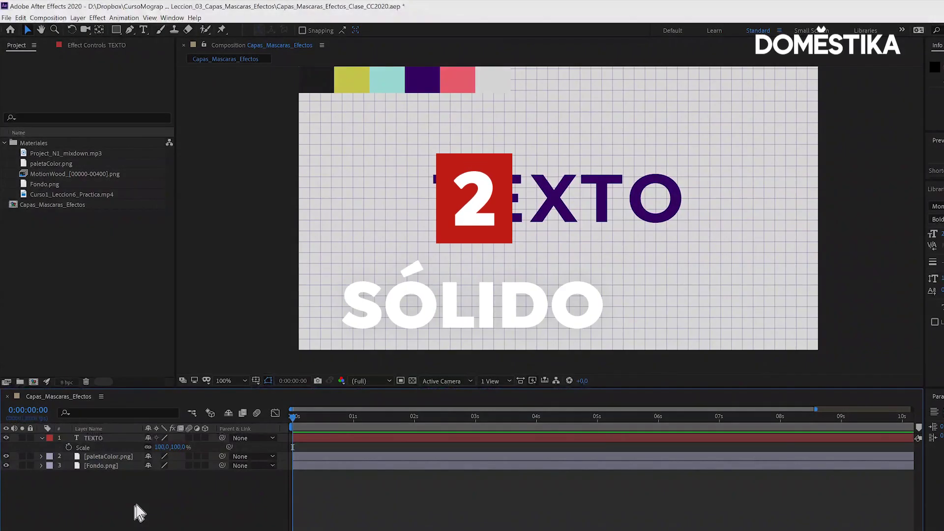
# Create a new solid layer from the Timeline, sized with Make Comp Size.
pyautogui.rightClick(139, 494)
pyautogui.moveTo(173, 400)
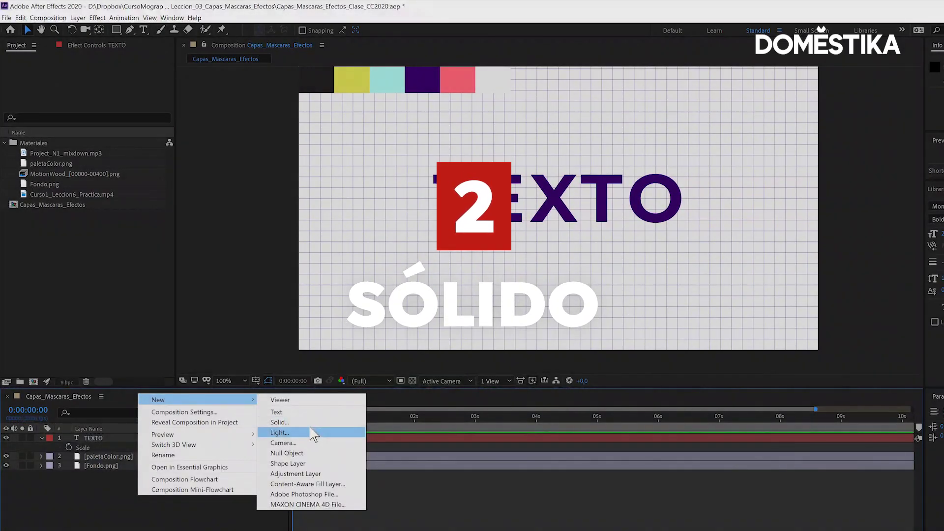
pyautogui.click(290, 422)
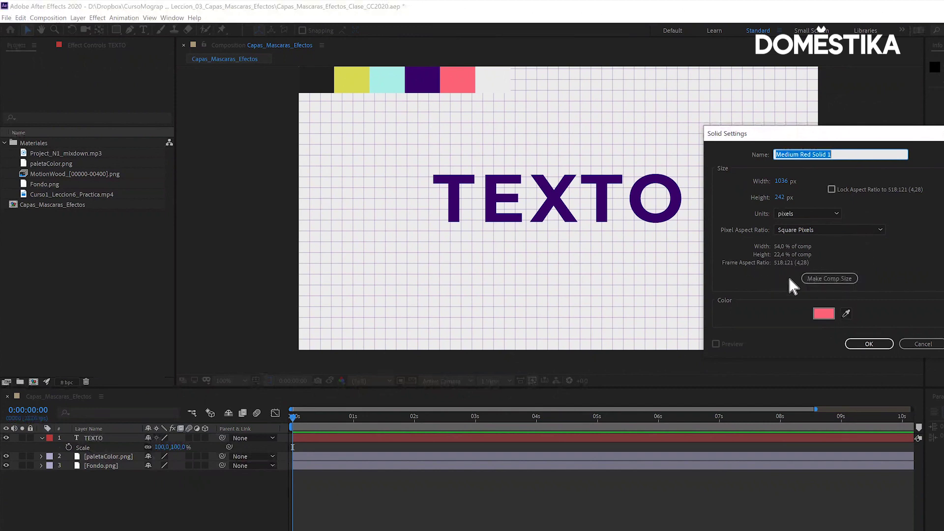
pyautogui.click(823, 279)
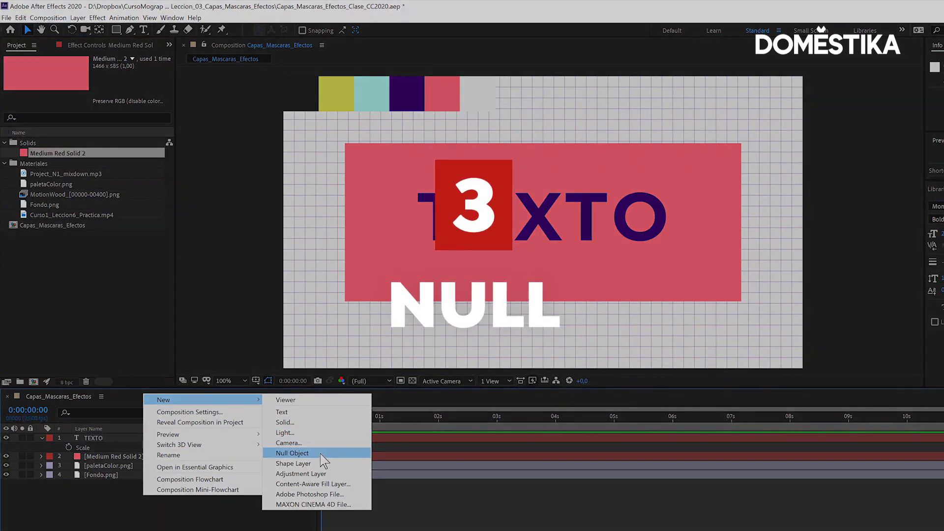
# Add a Null Object and drag it to the red rectangle's top-left corner.
pyautogui.click(320, 454)
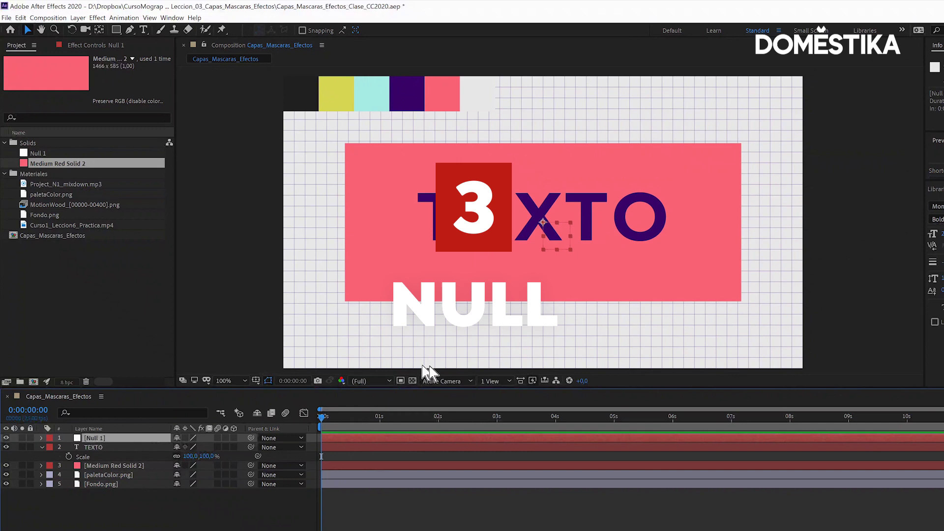
pyautogui.moveTo(557, 243)
pyautogui.mouseDown()
pyautogui.moveTo(579, 192)
pyautogui.moveTo(406, 249)
pyautogui.mouseUp()
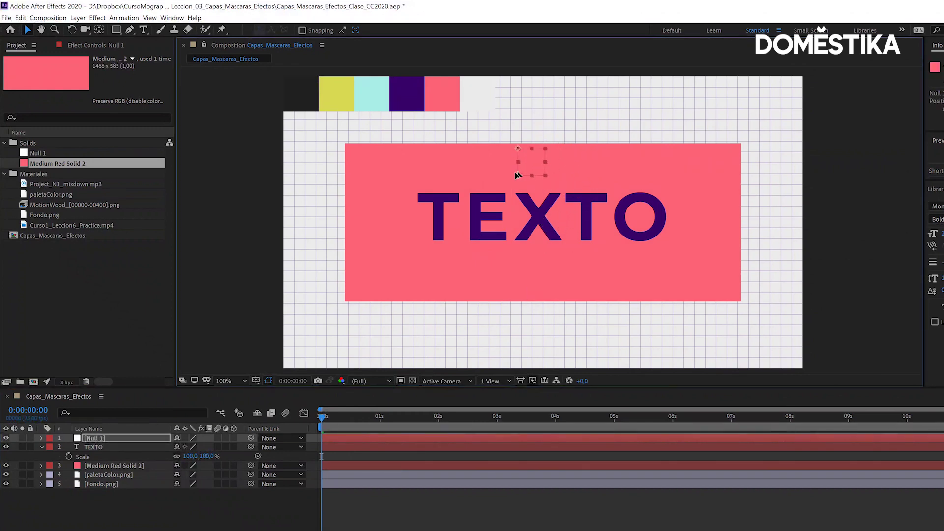
pyautogui.moveTo(571, 283)
pyautogui.mouseDown()
pyautogui.moveTo(549, 193)
pyautogui.moveTo(392, 194)
pyautogui.moveTo(375, 176)
pyautogui.mouseUp()
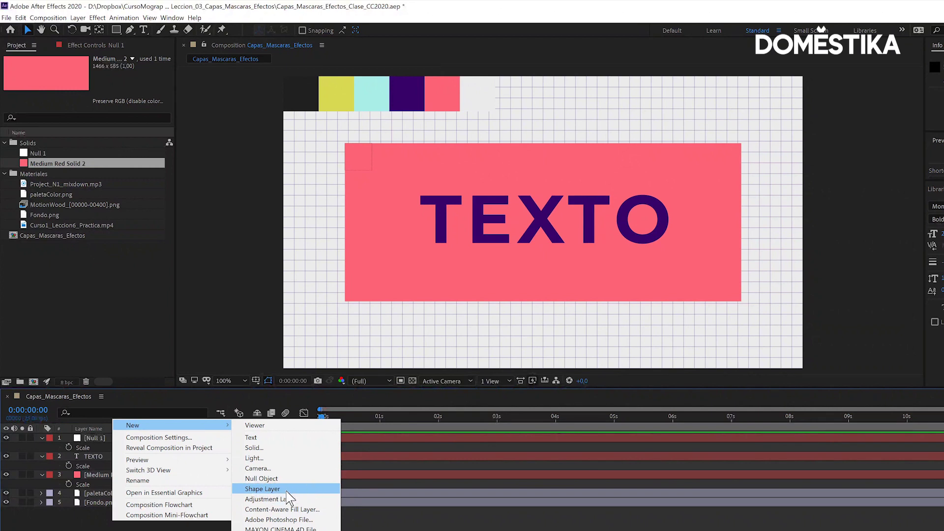
# Pick the Rectangle tool from the shape tools, then select Medium Red Solid 2 with Selection.
pyautogui.press('Escape')
pyautogui.press('Escape')
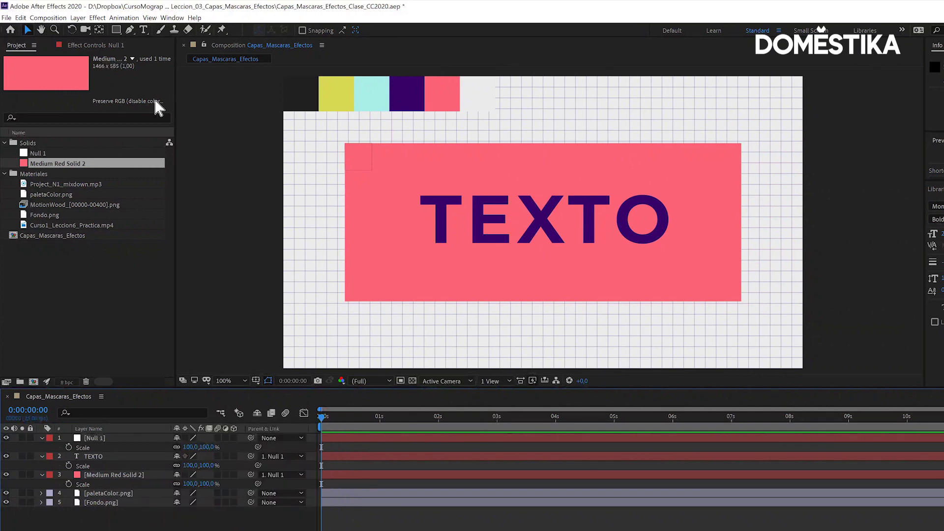
pyautogui.click(118, 30)
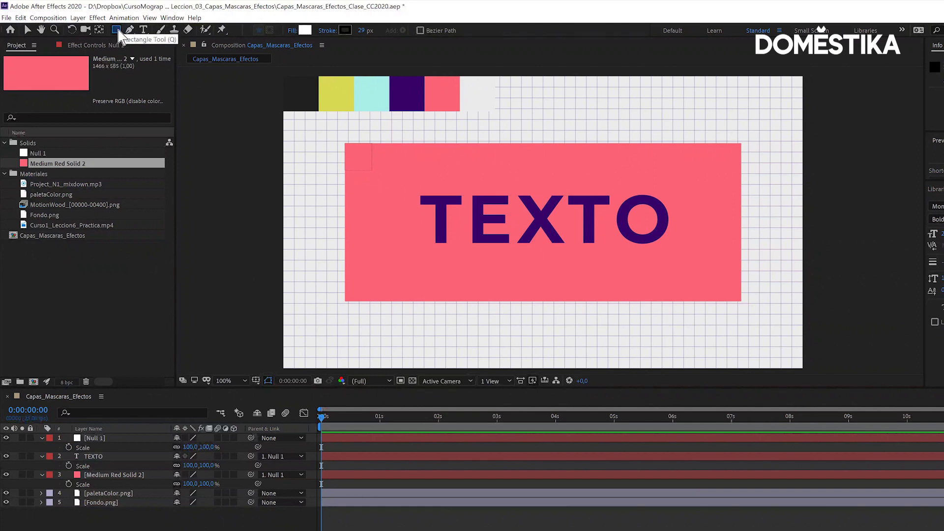
pyautogui.click(117, 30)
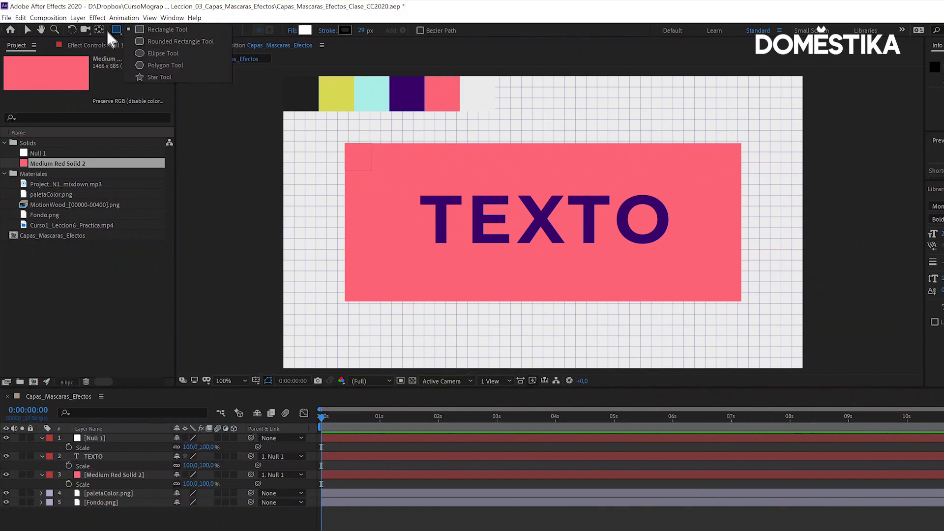
pyautogui.click(116, 28)
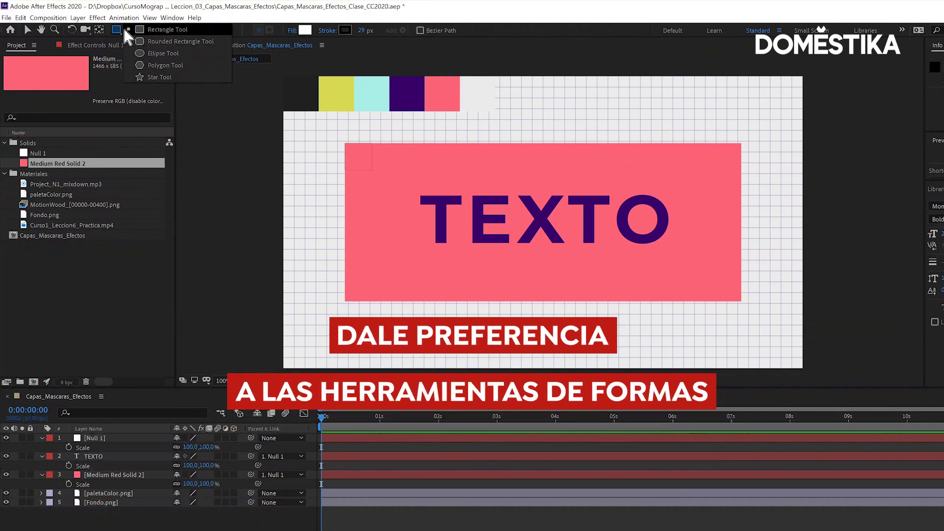
pyautogui.click(157, 29)
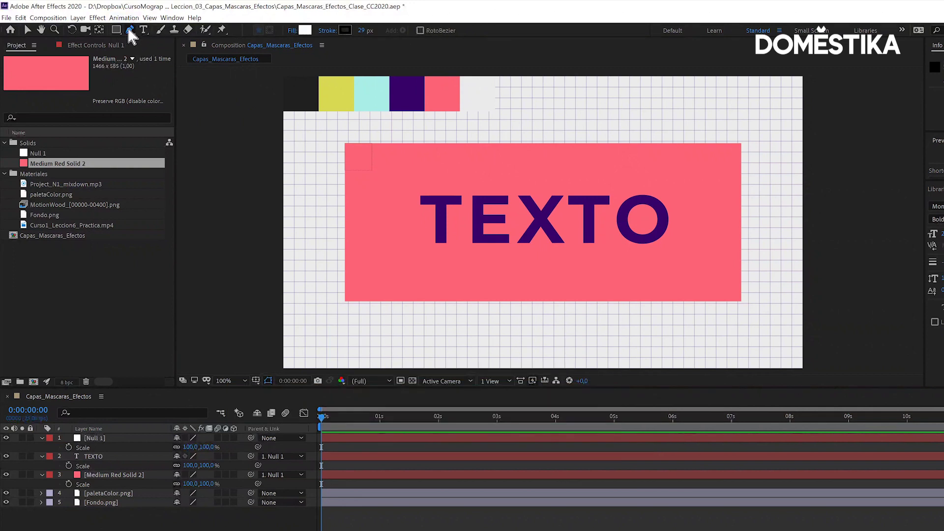
pyautogui.click(125, 25)
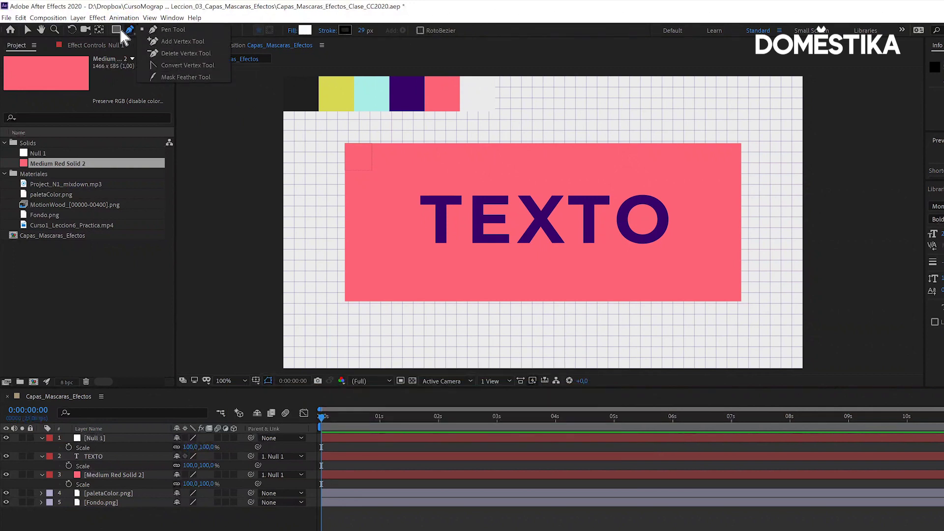
pyautogui.click(117, 28)
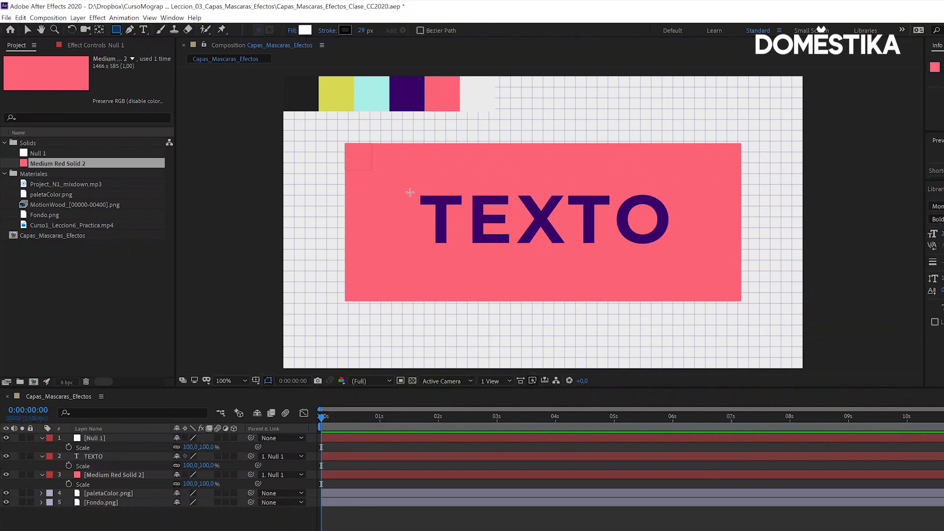
pyautogui.press('v')
pyautogui.click(394, 164)
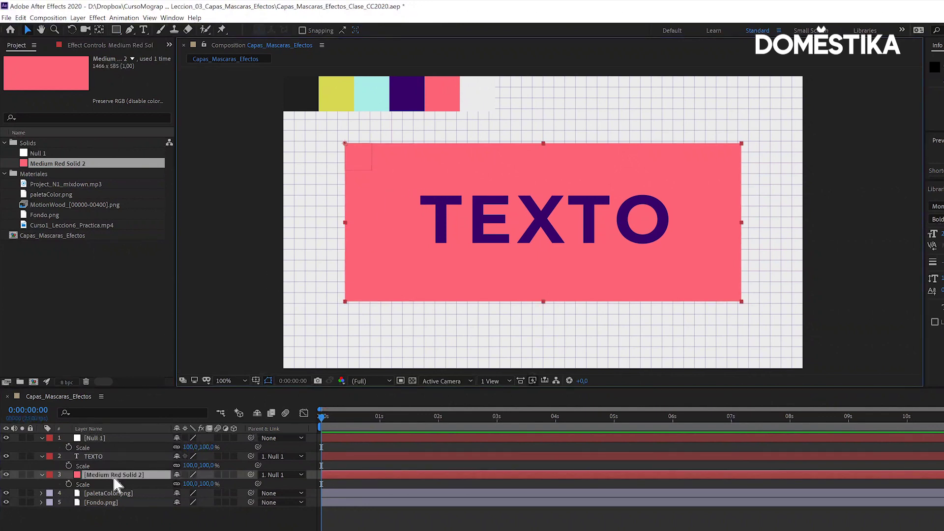
pyautogui.click(116, 29)
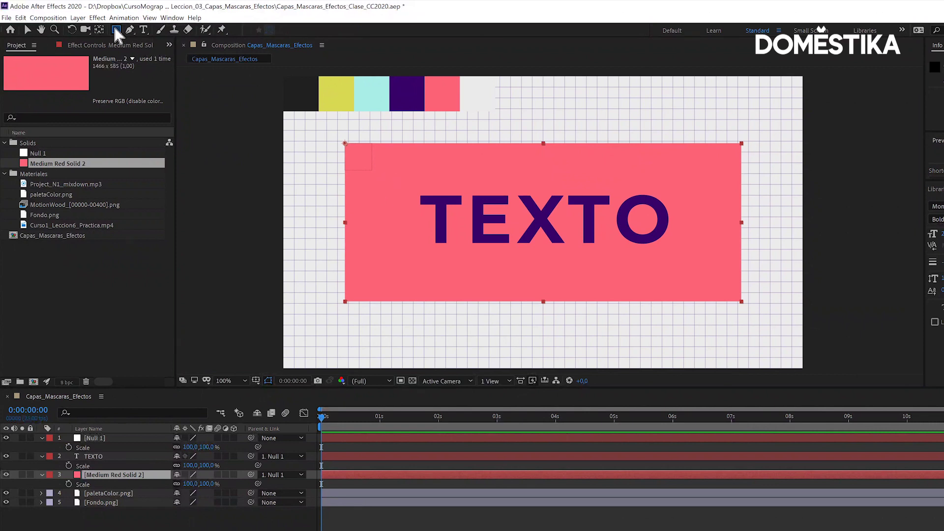
pyautogui.moveTo(116, 35); pyautogui.dragTo(155, 67)
pyautogui.moveTo(415, 190); pyautogui.dragTo(487, 281)
pyautogui.moveTo(435, 291)
pyautogui.mouseDown()
pyautogui.moveTo(452, 250)
pyautogui.moveTo(517, 267)
pyautogui.mouseUp()
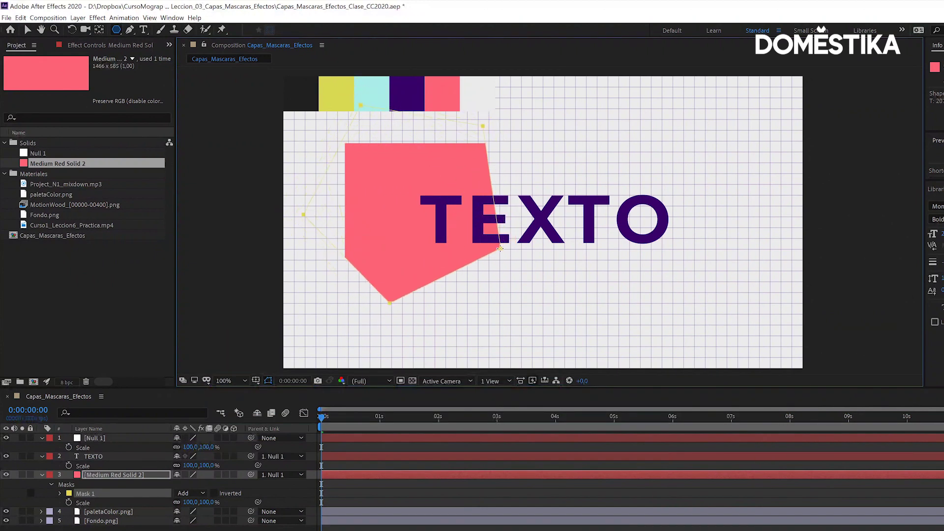
pyautogui.moveTo(517, 267); pyautogui.dragTo(502, 232)
pyautogui.hotkey('ctrl', 'z')
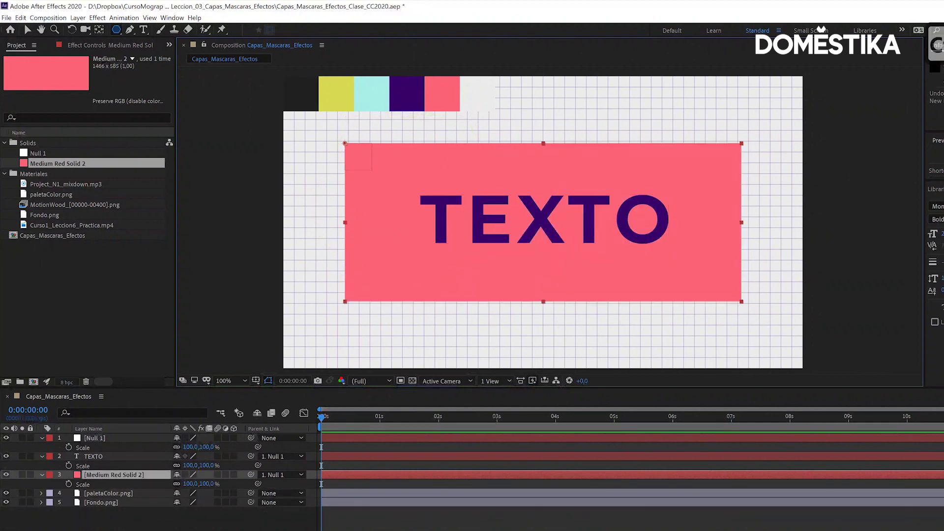
pyautogui.click(157, 529)
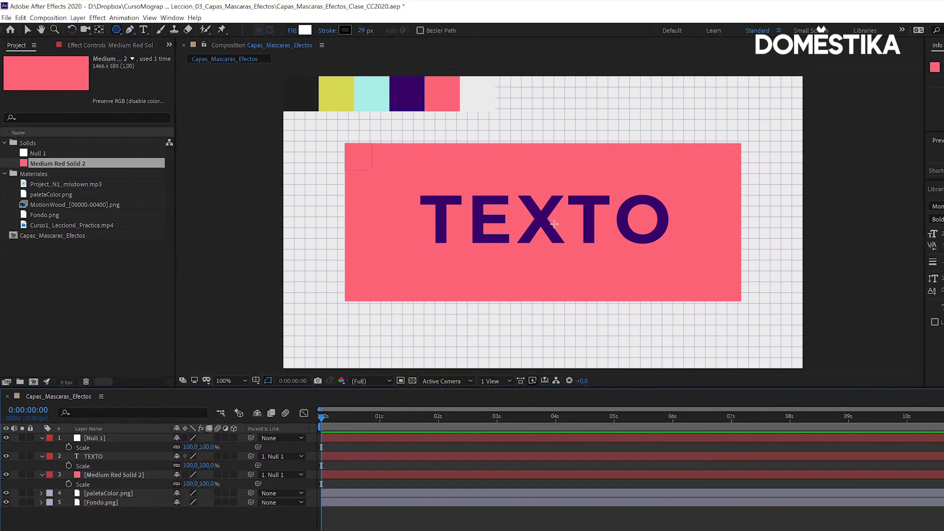
# Draw a new polygon shape, then resize and rotate it over TEXTO.
pyautogui.moveTo(536, 207); pyautogui.dragTo(614, 207)
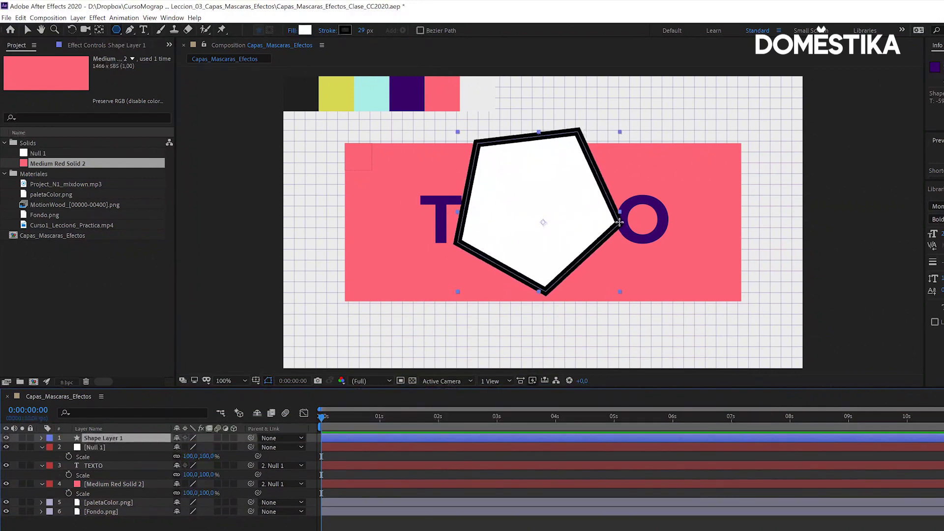
pyautogui.moveTo(614, 207); pyautogui.dragTo(569, 171)
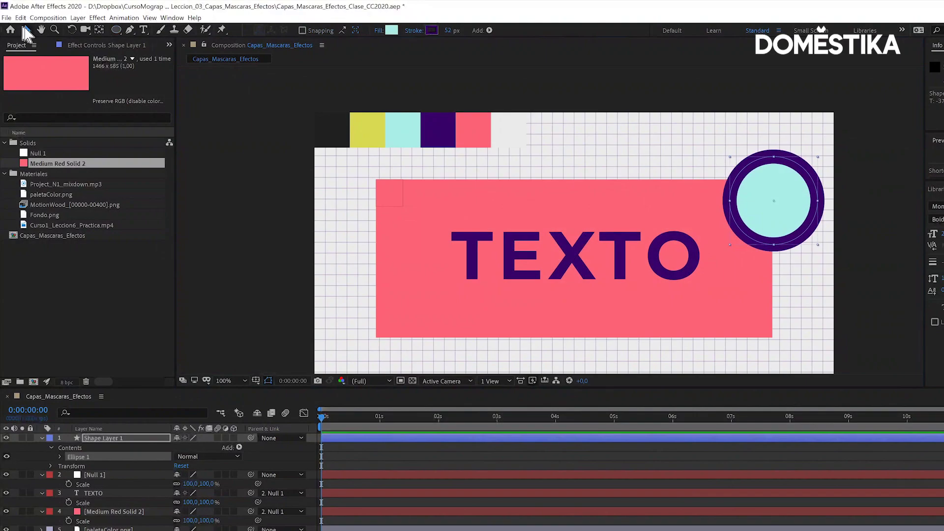
pyautogui.scroll(-2, 681, 270)
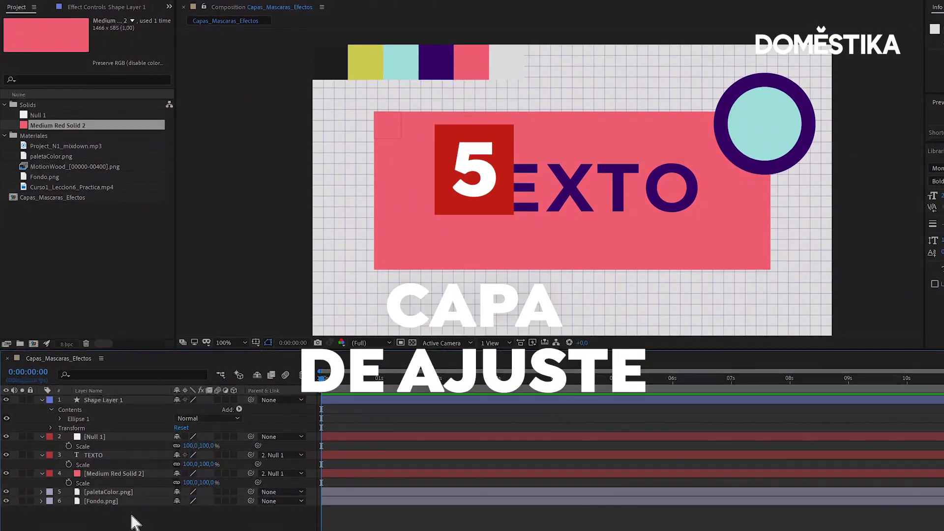
# Add Adjustment Layer 1 through the Timeline's New layer context menu.
pyautogui.rightClick(132, 528)
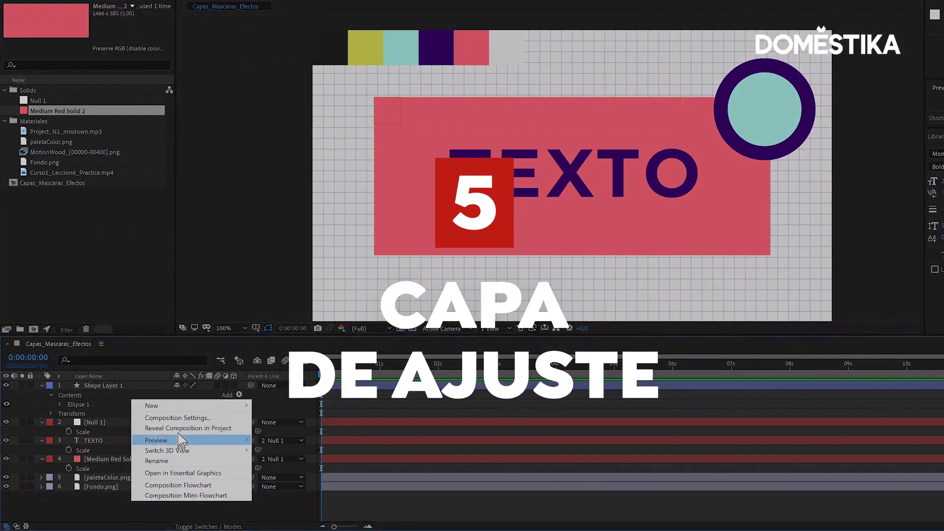
pyautogui.moveTo(192, 408)
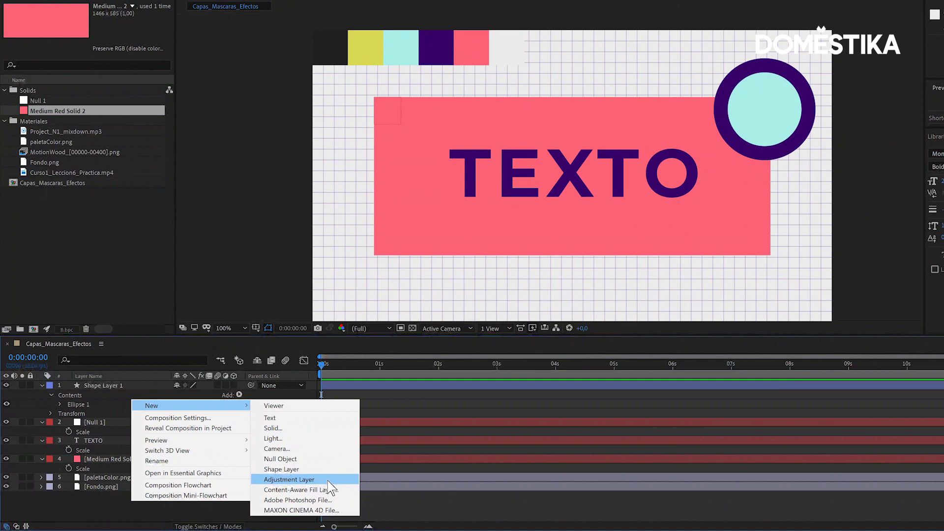
pyautogui.click(328, 480)
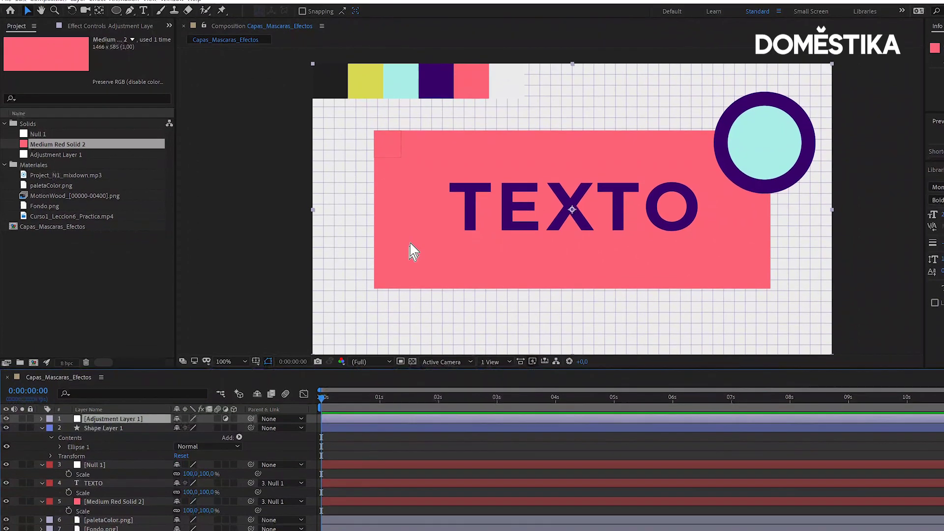
pyautogui.moveTo(413, 250); pyautogui.dragTo(486, 304)
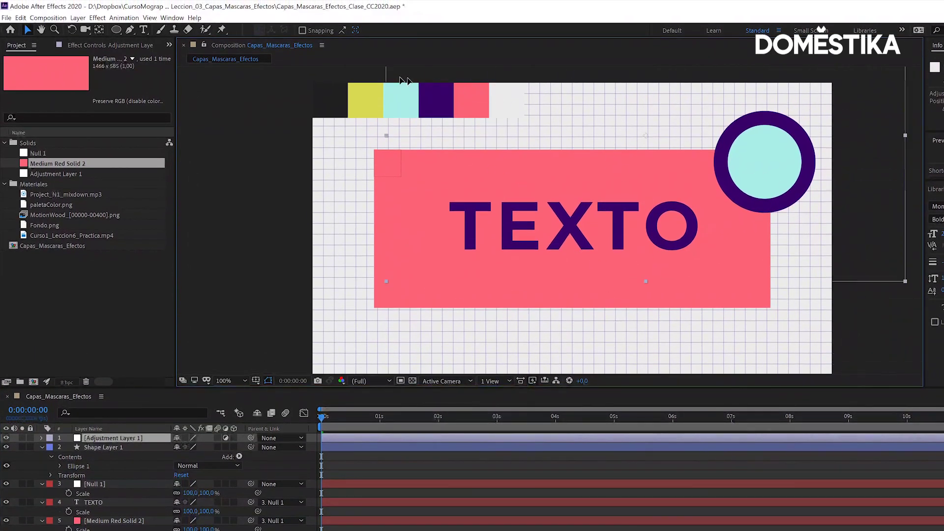
pyautogui.moveTo(403, 80); pyautogui.dragTo(264, 202)
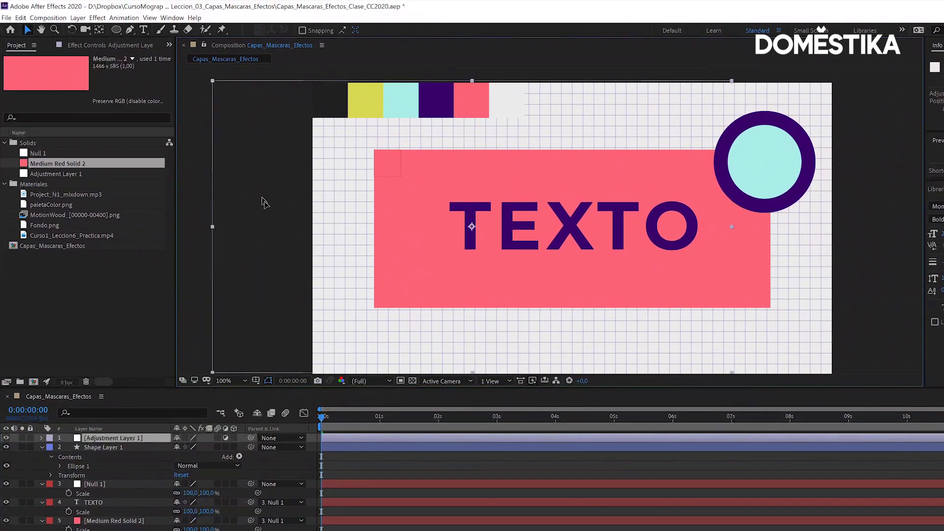
pyautogui.moveTo(457, 274)
pyautogui.mouseDown()
pyautogui.moveTo(544, 240)
pyautogui.moveTo(531, 234)
pyautogui.mouseUp()
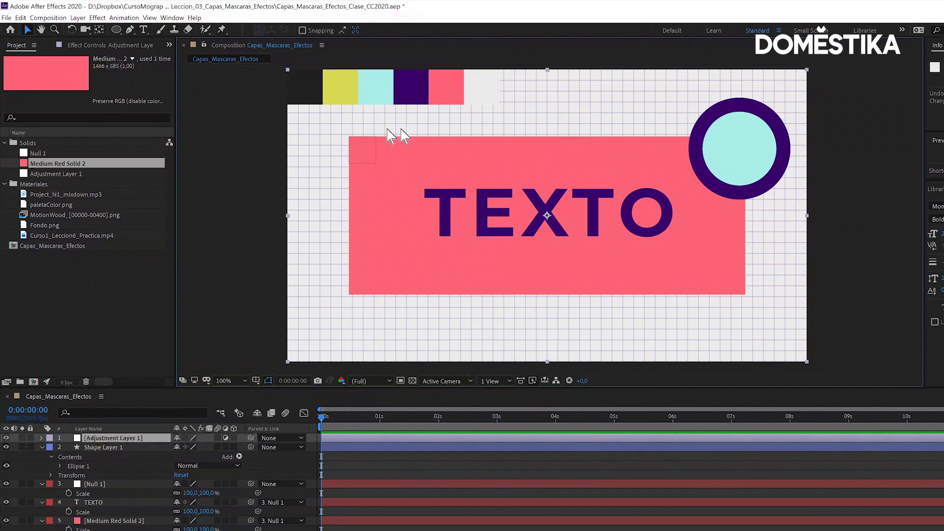
# Apply Hue/Saturation with Saturation -100 and Lightness -17, then reposition the adjustment layer.
pyautogui.click(97, 49)
pyautogui.rightClick(56, 105)
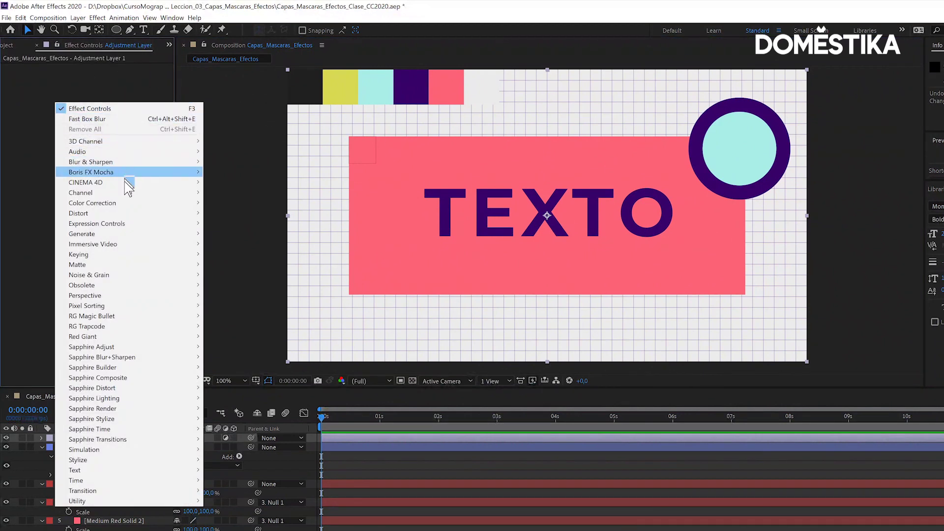
pyautogui.moveTo(124, 205)
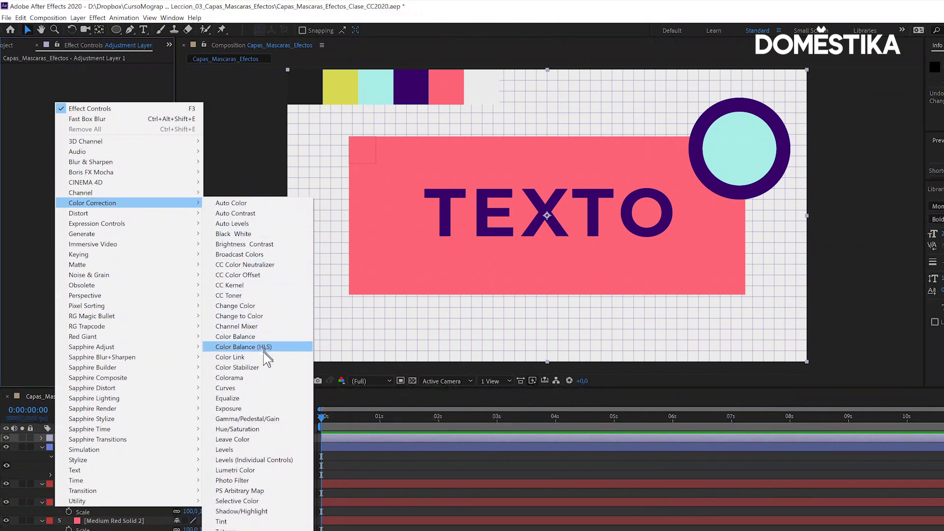
pyautogui.click(238, 429)
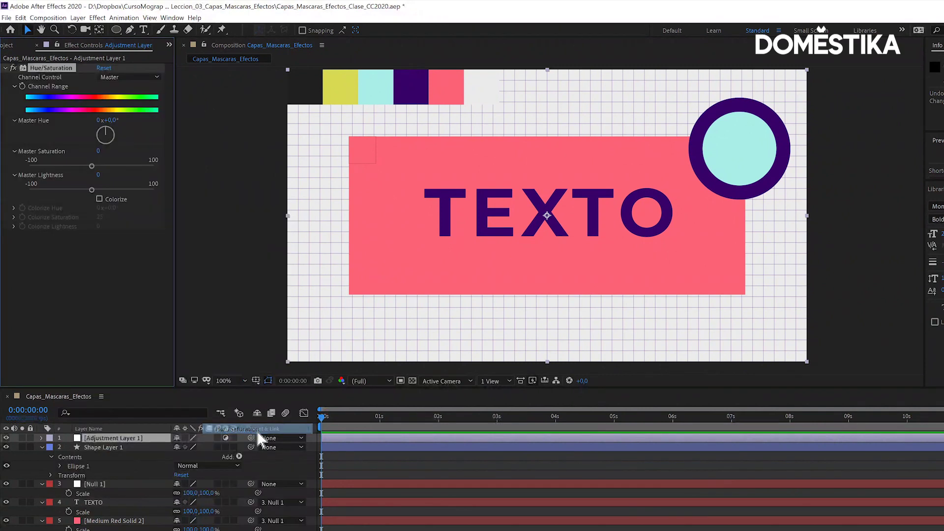
pyautogui.moveTo(91, 167); pyautogui.dragTo(15, 169)
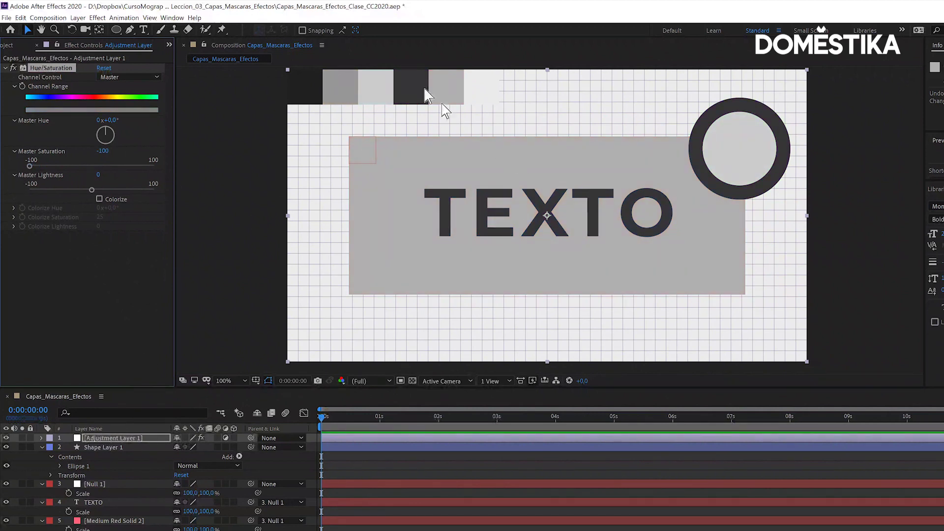
pyautogui.moveTo(91, 190); pyautogui.dragTo(80, 190)
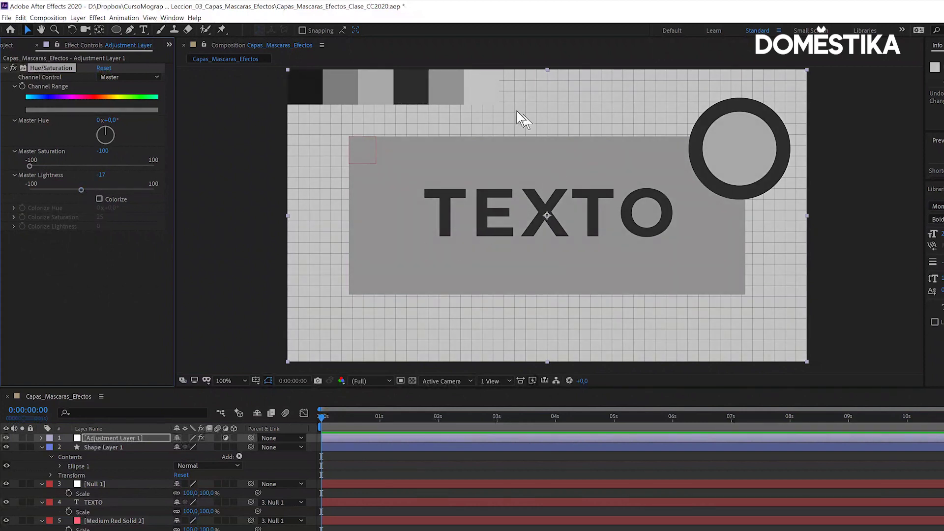
pyautogui.moveTo(313, 133)
pyautogui.mouseDown()
pyautogui.moveTo(653, 278)
pyautogui.moveTo(711, 215)
pyautogui.moveTo(215, 194)
pyautogui.moveTo(473, 370)
pyautogui.mouseUp()
# Apply Gaussian Blur to Adjustment Layer 1 and set Blurriness to 48.5.
pyautogui.rightClick(46, 181)
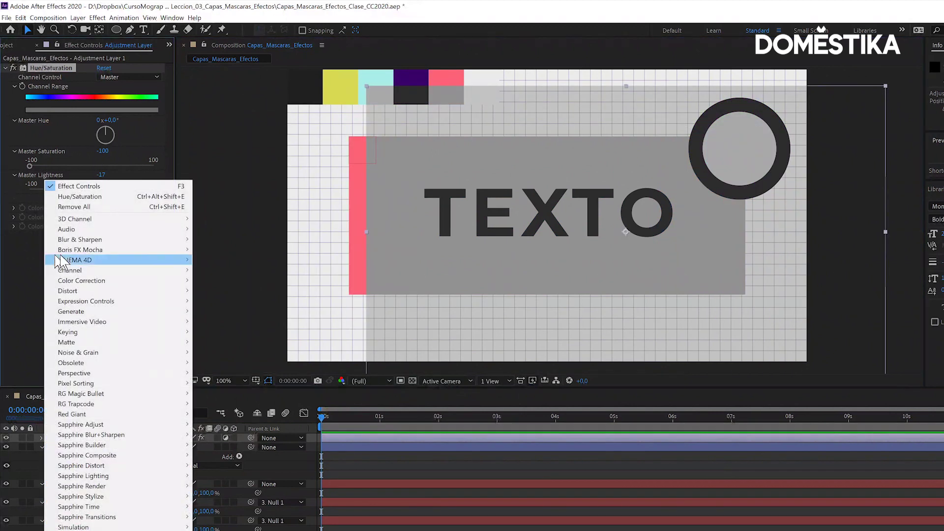
pyautogui.moveTo(91, 241)
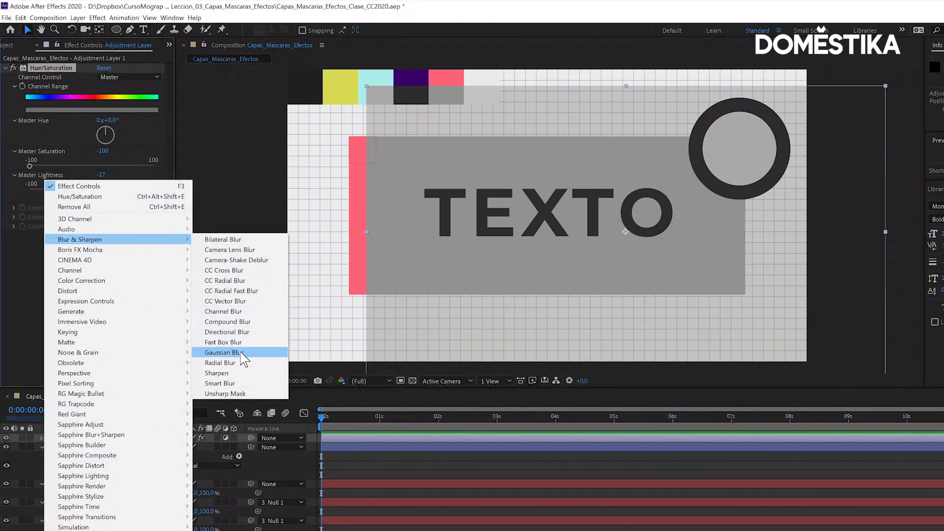
pyautogui.click(241, 353)
pyautogui.moveTo(101, 244); pyautogui.dragTo(359, 244)
pyautogui.moveTo(432, 185)
pyautogui.mouseDown()
pyautogui.moveTo(686, 232)
pyautogui.moveTo(543, 129)
pyautogui.moveTo(480, 259)
pyautogui.moveTo(477, 249)
pyautogui.mouseUp()
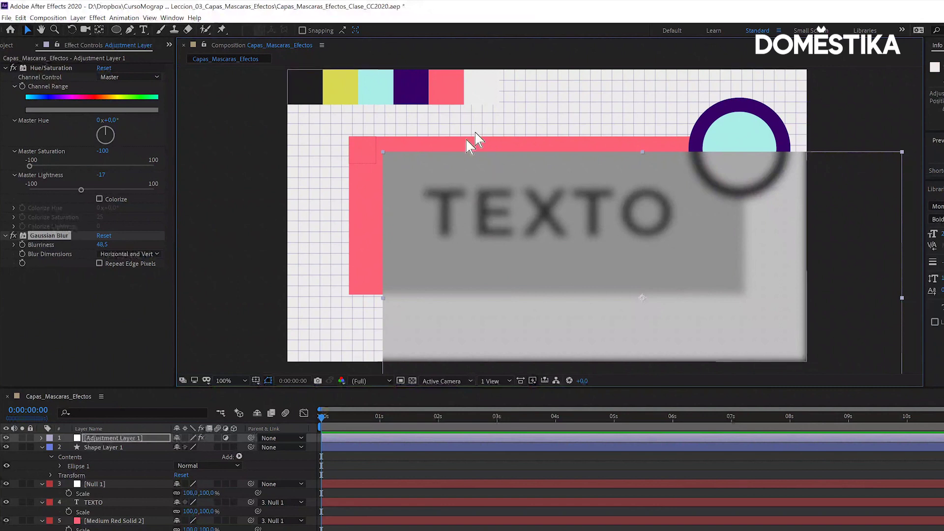
# Drag Adjustment Layer 1 up over TEXTO and the circle in the upper right.
pyautogui.moveTo(533, 134)
pyautogui.mouseDown()
pyautogui.moveTo(568, 156)
pyautogui.moveTo(434, 193)
pyautogui.mouseUp()
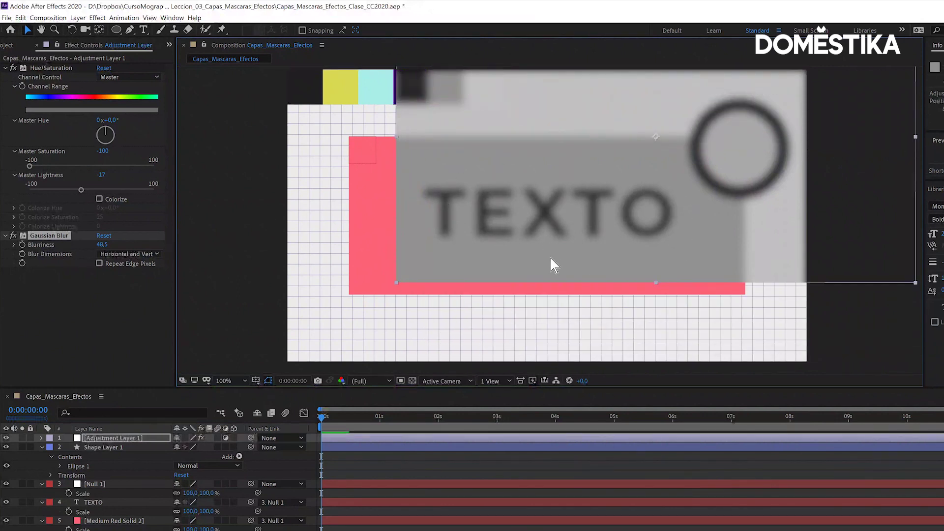